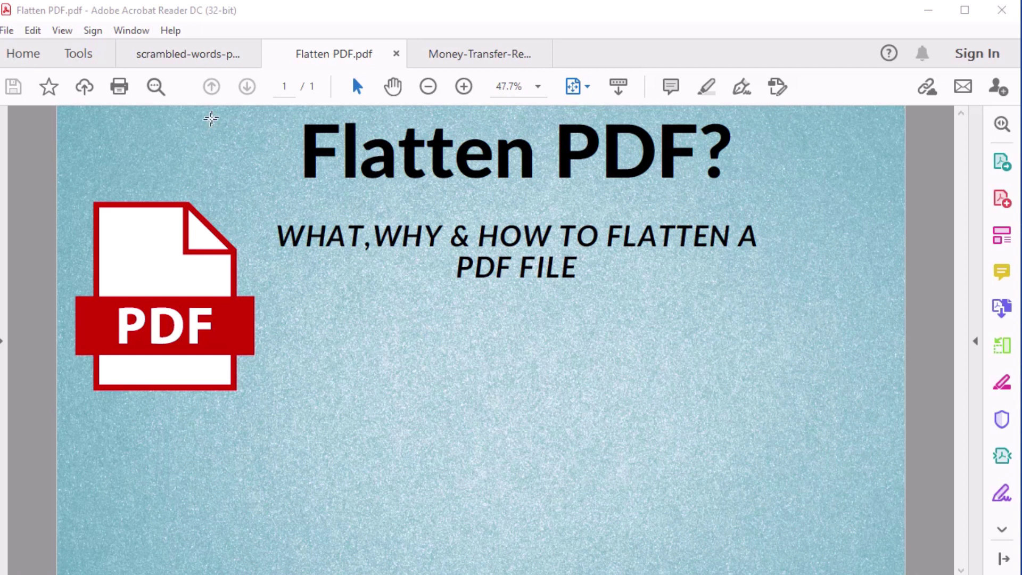
Switch to the Money-Transfer-Request-Form.pdf tab to show the empty form.
click(451, 54)
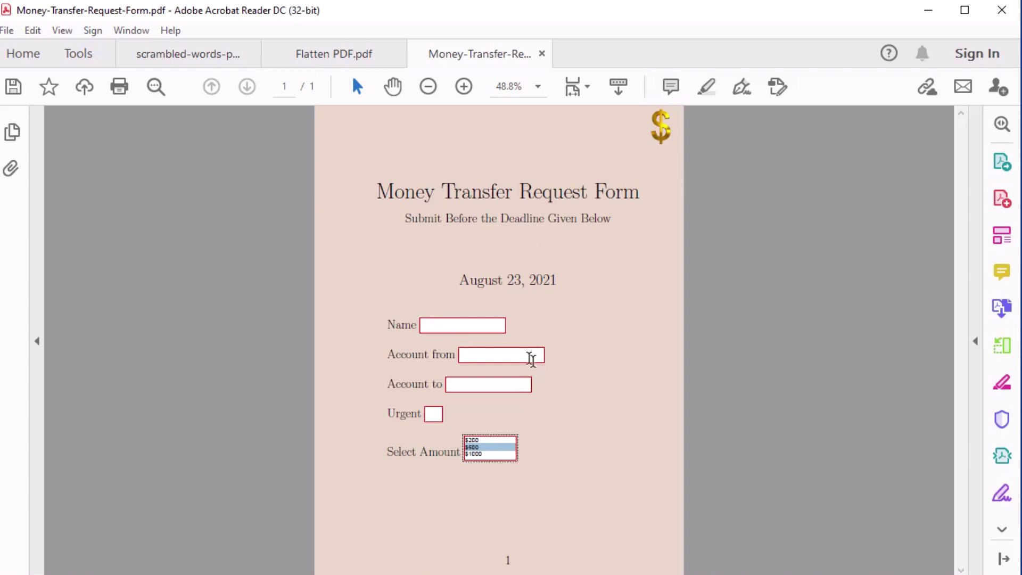
Enter the applicant's full name in the form's Name field.
click(469, 325)
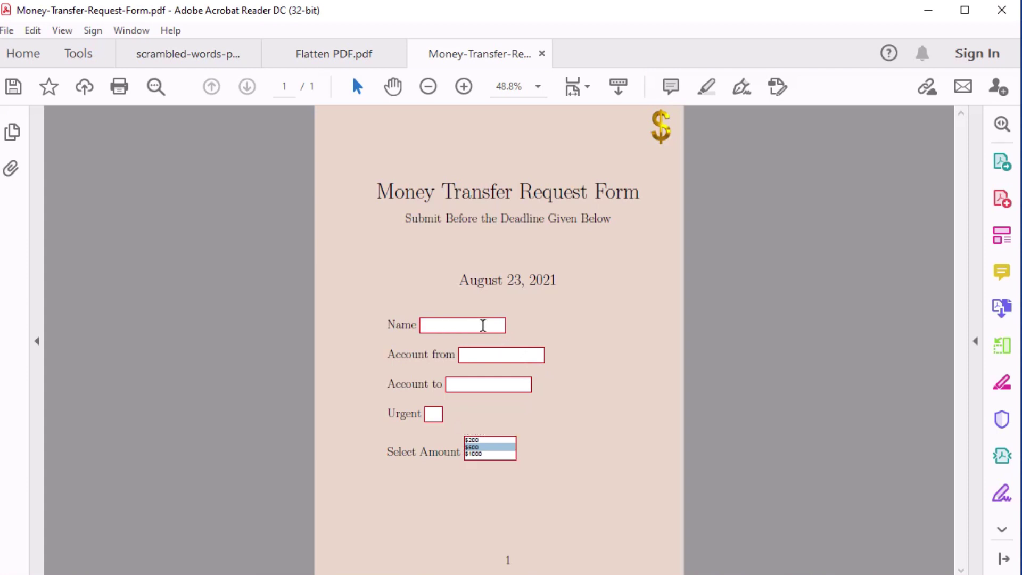
text(ahir Y)
text(aqub)
click(196, 53)
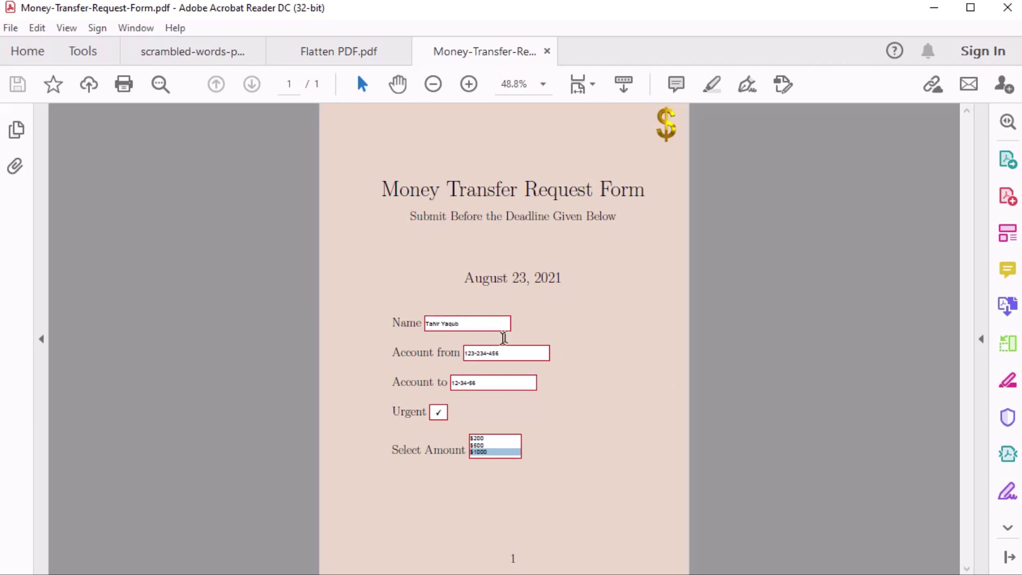
Open the File menu and dismiss it without choosing a command.
key(alt+f)
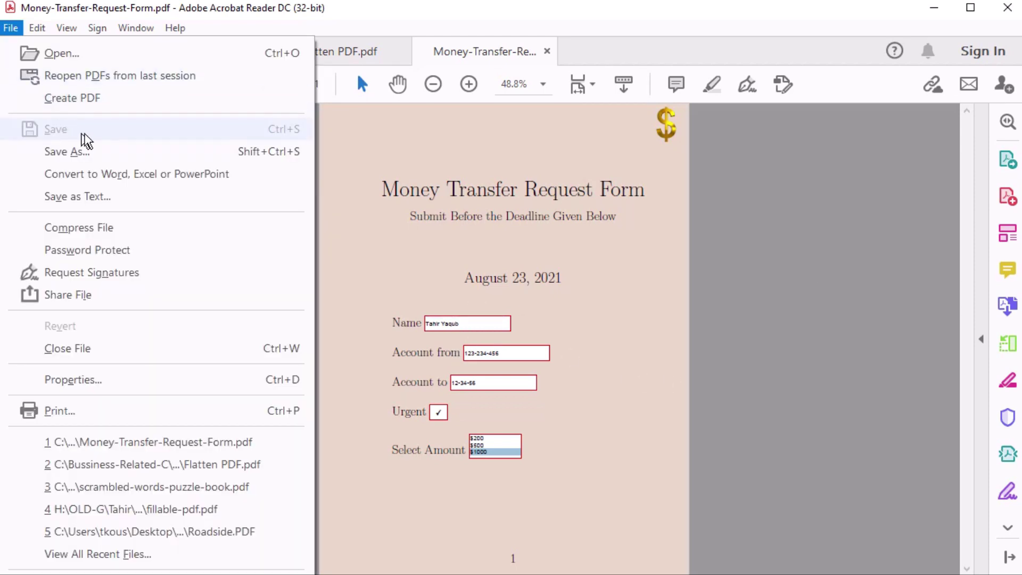
click(551, 391)
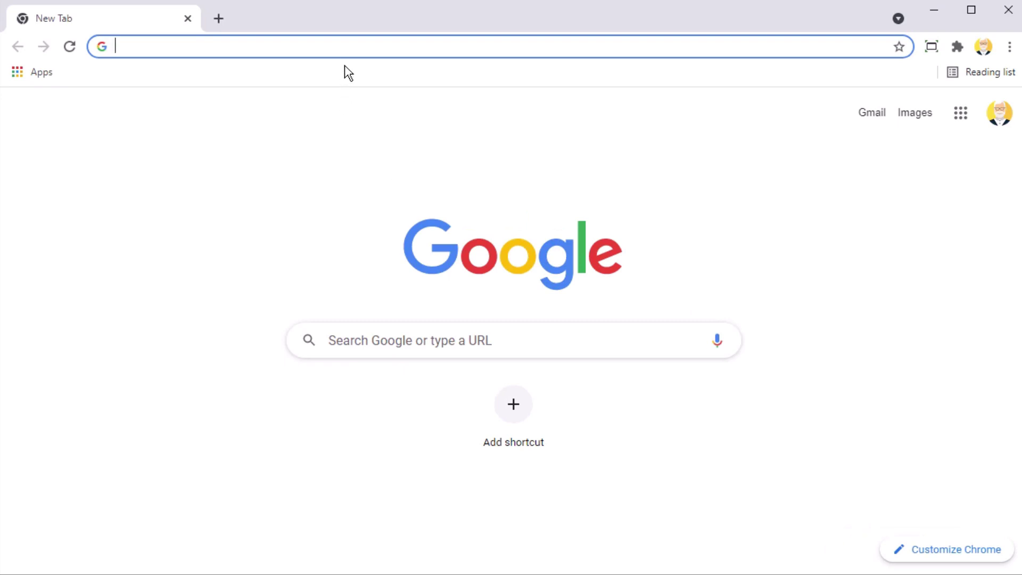
Search Google for sejda.com and go to the Sejda website.
click(368, 340)
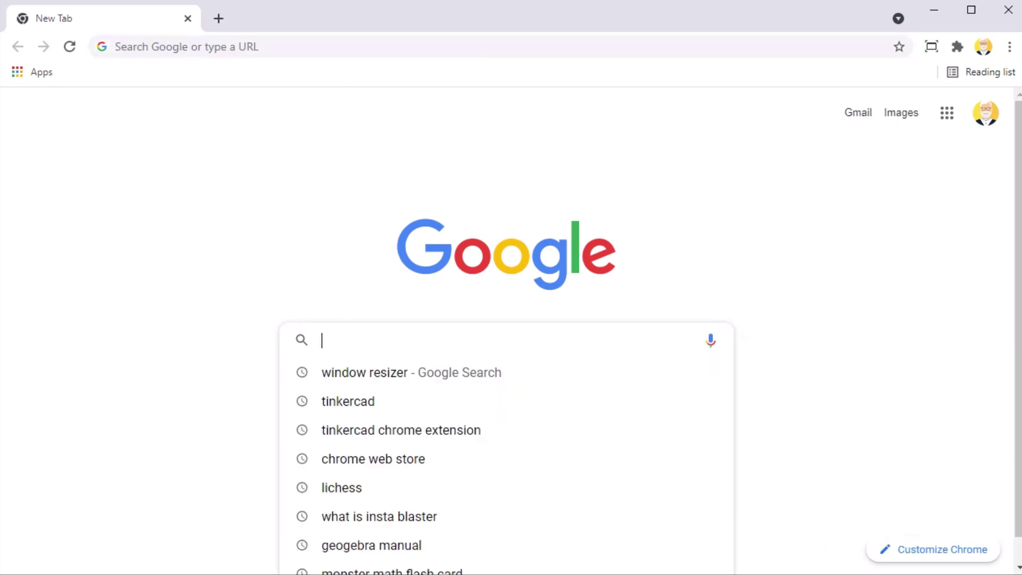
text(sejda)
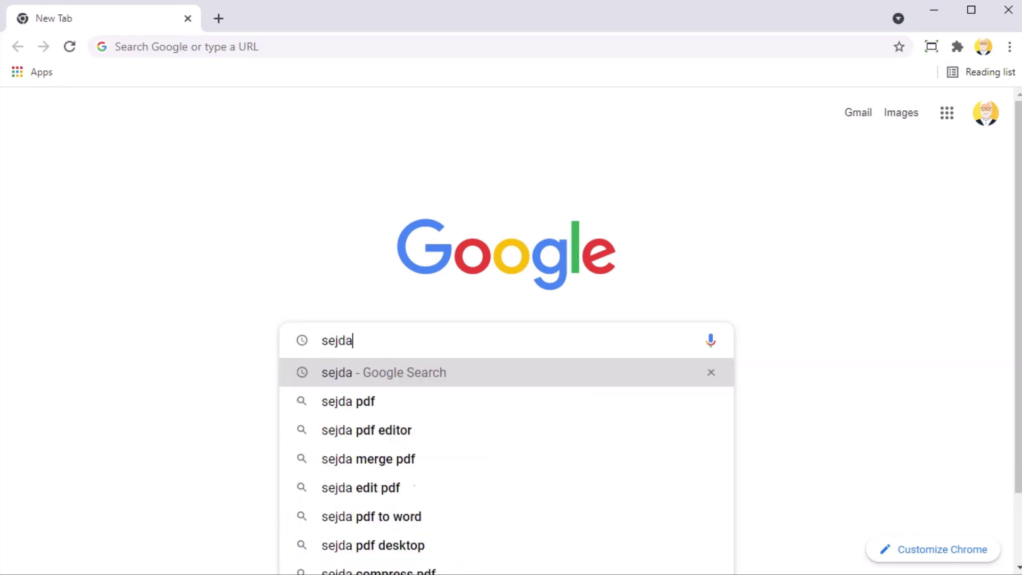
text(.com)
key(Return)
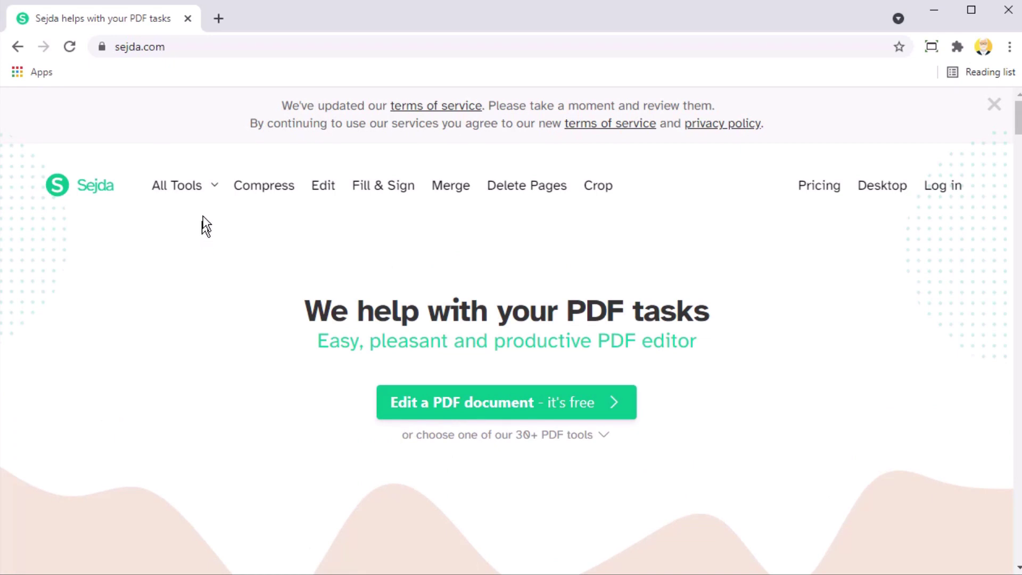
Upload Money-Transfer-Request-Form.pdf into Sejda's Flatten tool, found under All Tools.
click(189, 187)
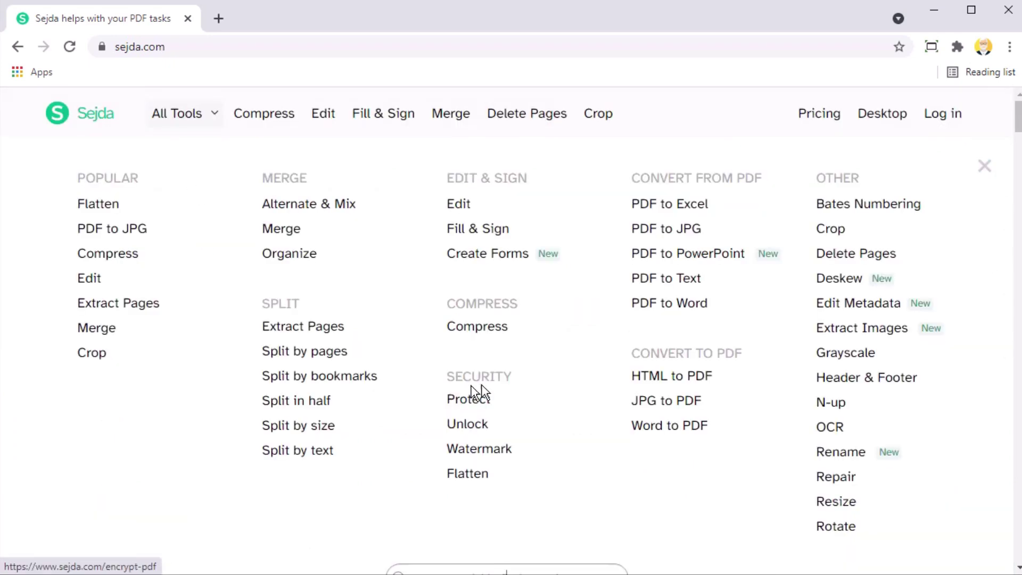
click(469, 474)
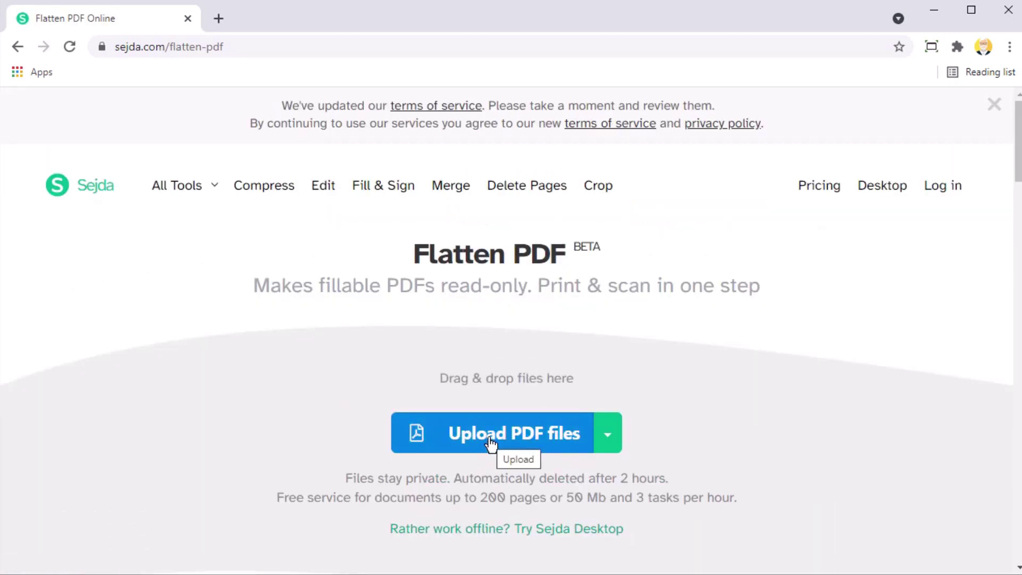
click(491, 445)
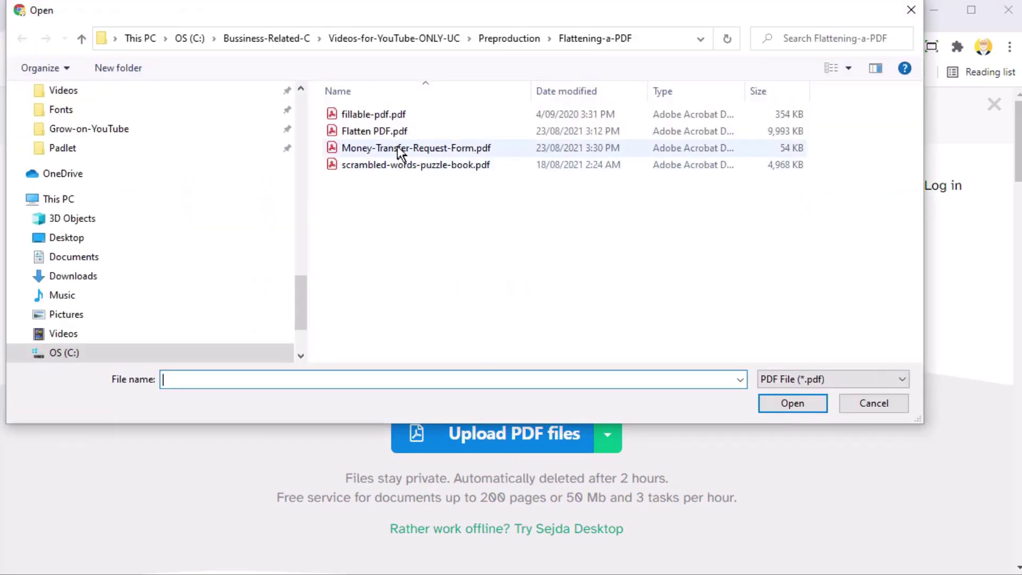
click(397, 149)
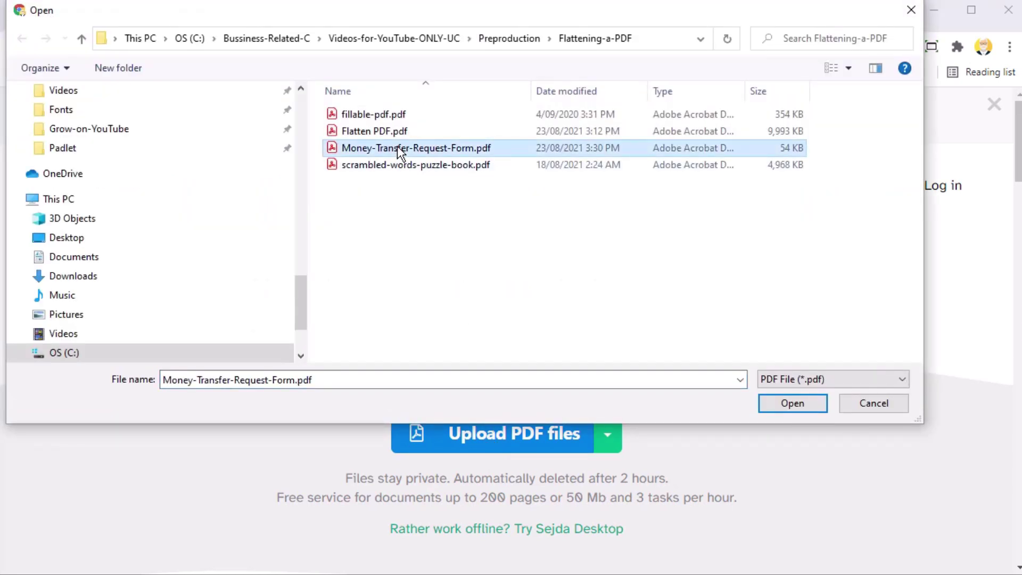
click(803, 404)
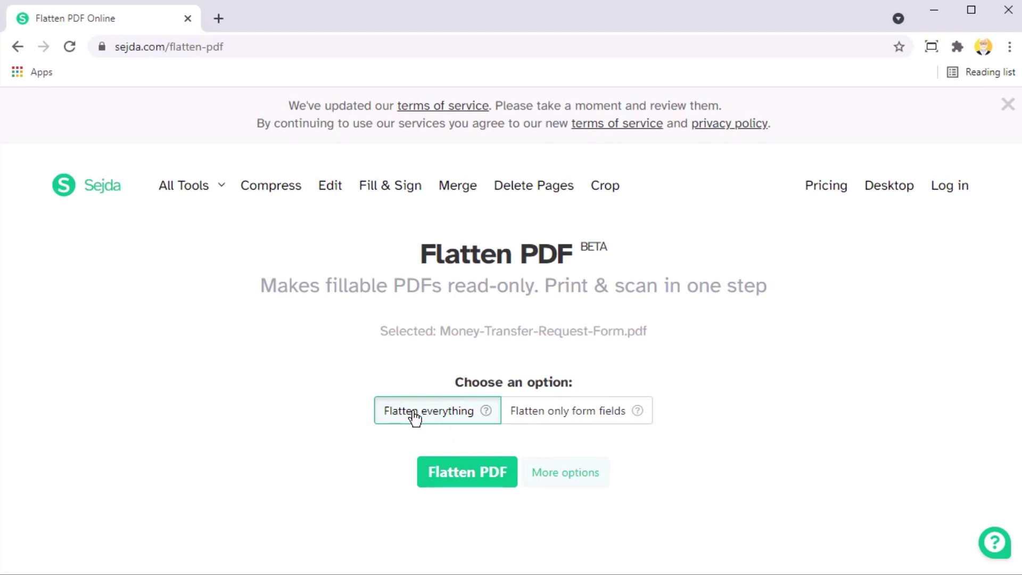
Flatten the form at 220 dpi, flattening only its form fields.
click(575, 487)
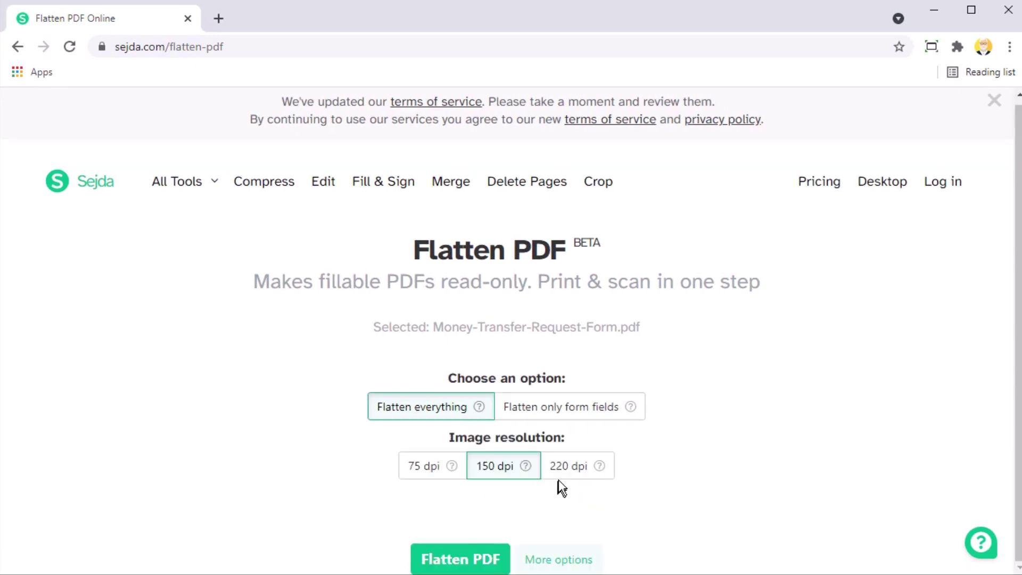
click(570, 473)
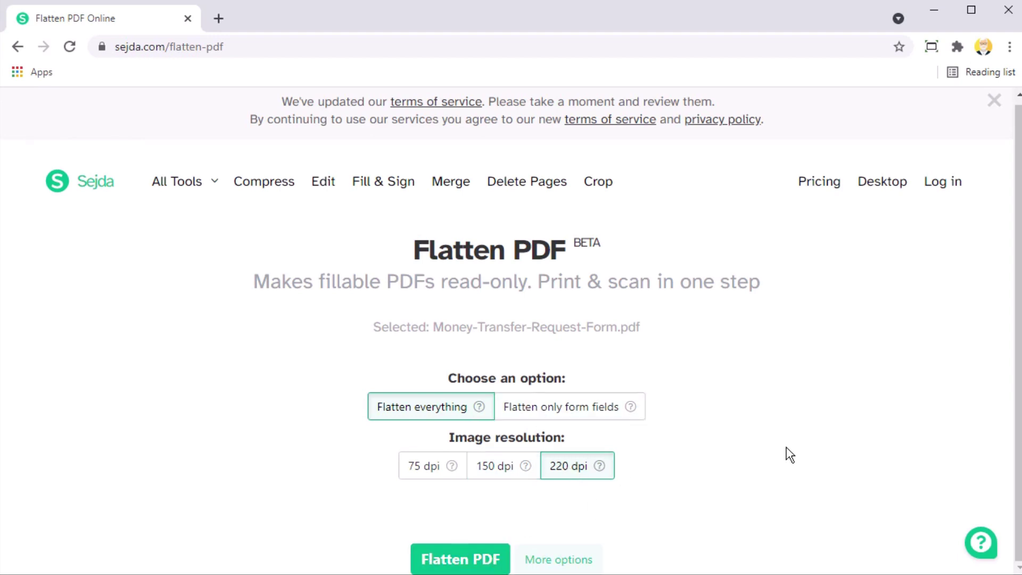
click(580, 416)
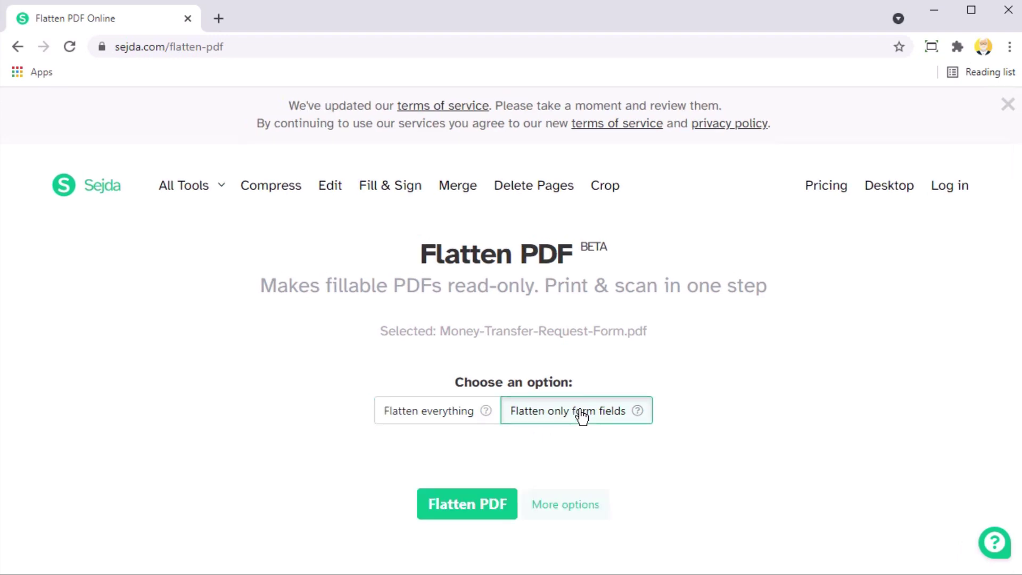
click(483, 511)
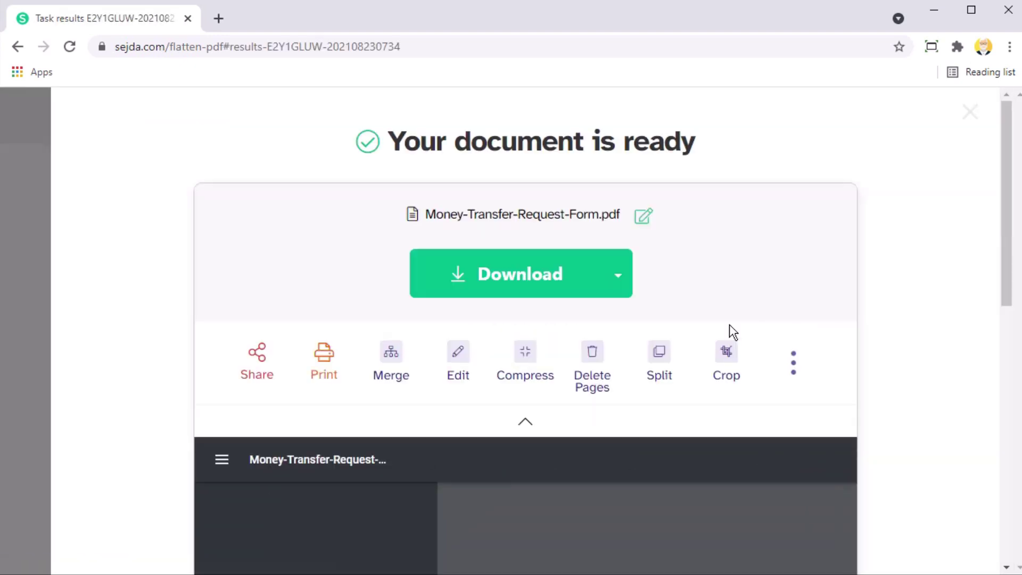
scroll(729, 325, down, 3)
scroll(793, 345, down, 3)
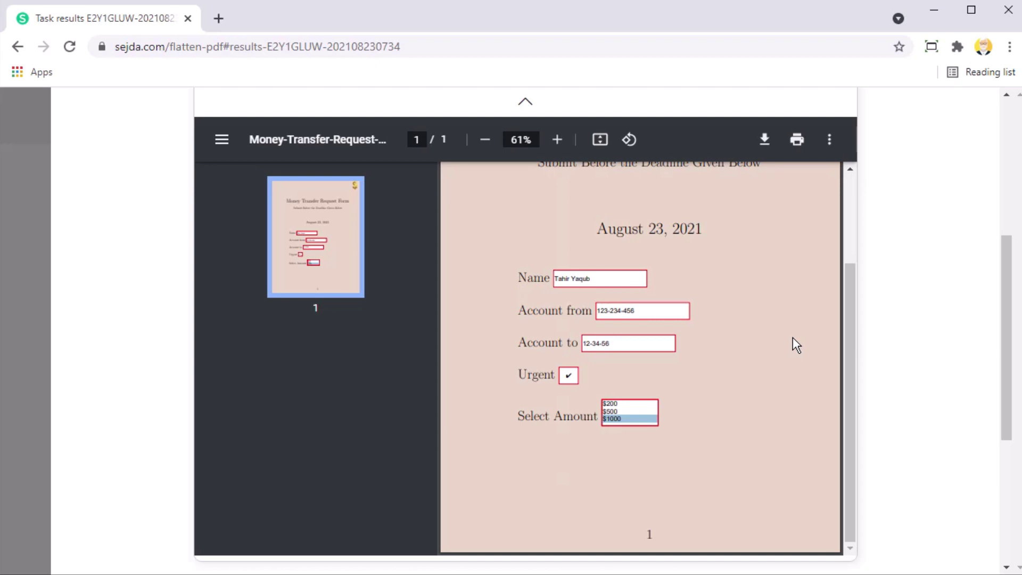
scroll(793, 345, up, 3)
scroll(741, 335, up, 3)
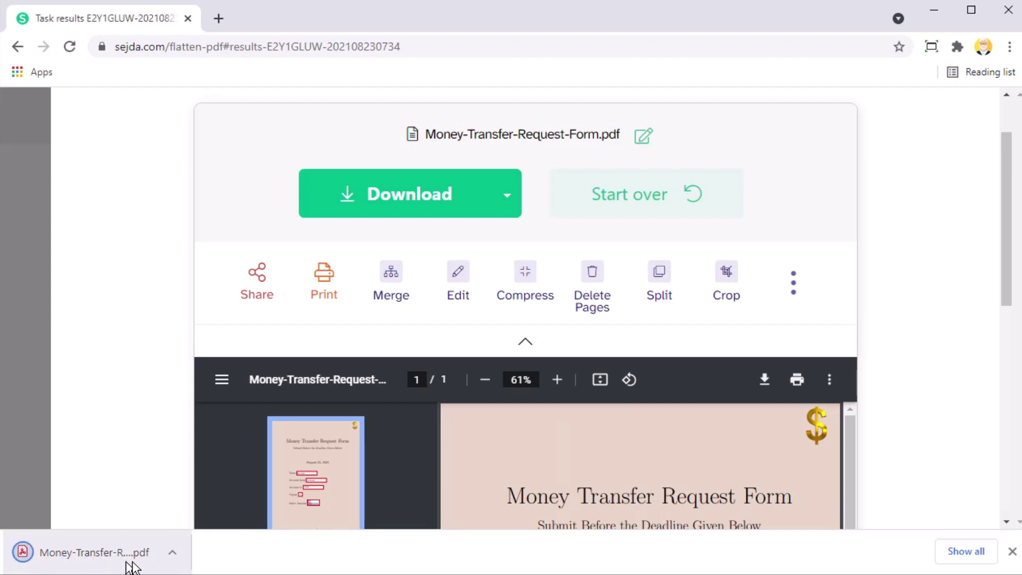
Open the downloaded flattened form using the download's options menu.
click(172, 554)
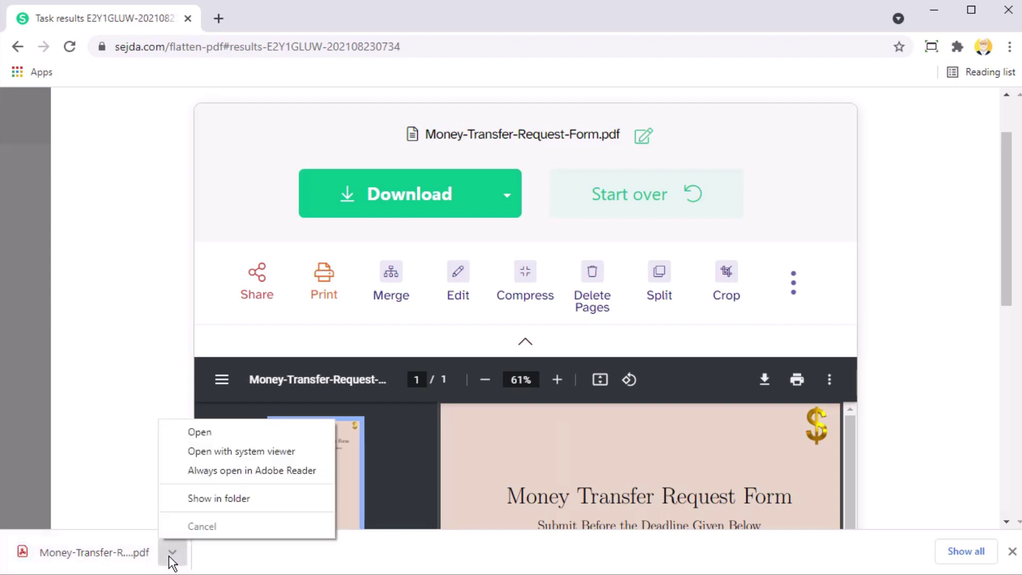
click(200, 432)
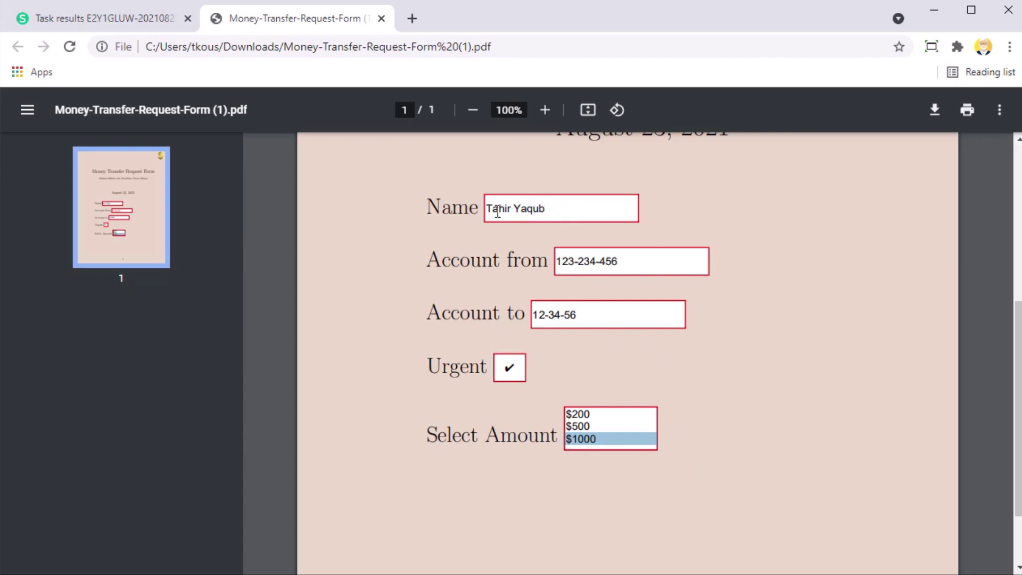
drag(491, 210, 546, 210)
click(571, 216)
key(ctrl+a)
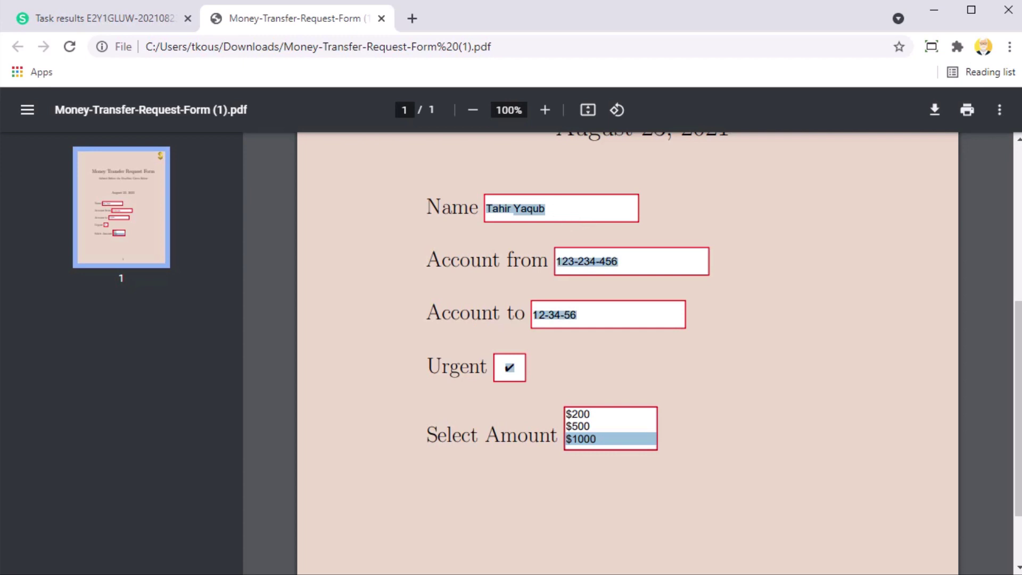
click(563, 214)
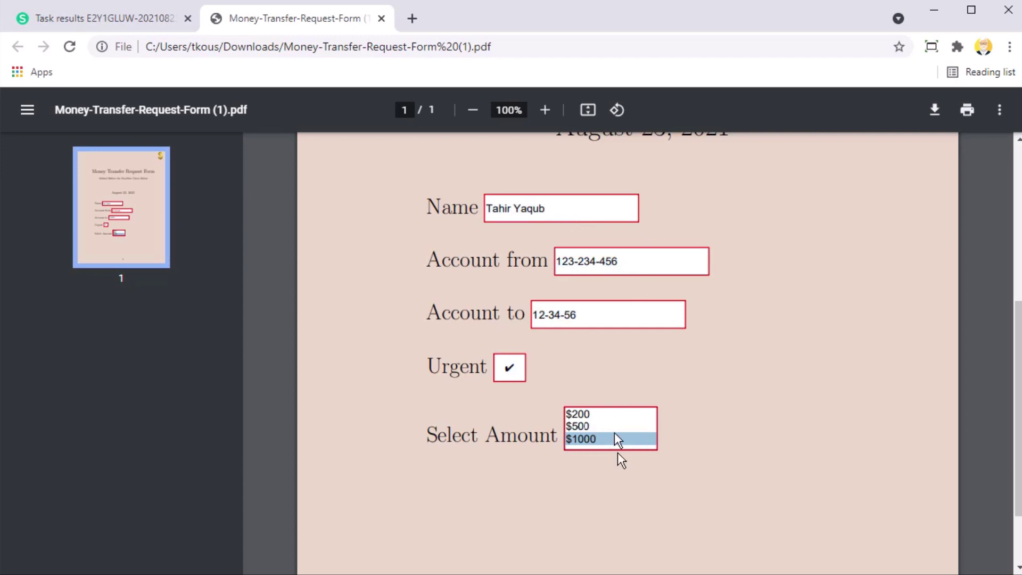
scroll(670, 352, up, 2)
scroll(669, 352, up, 2)
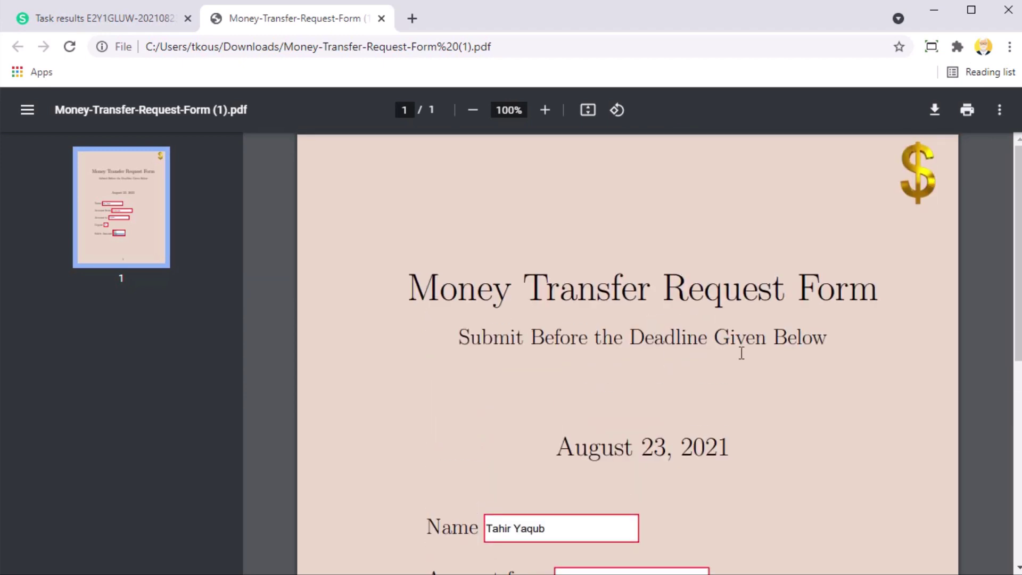
scroll(771, 402, down, 4)
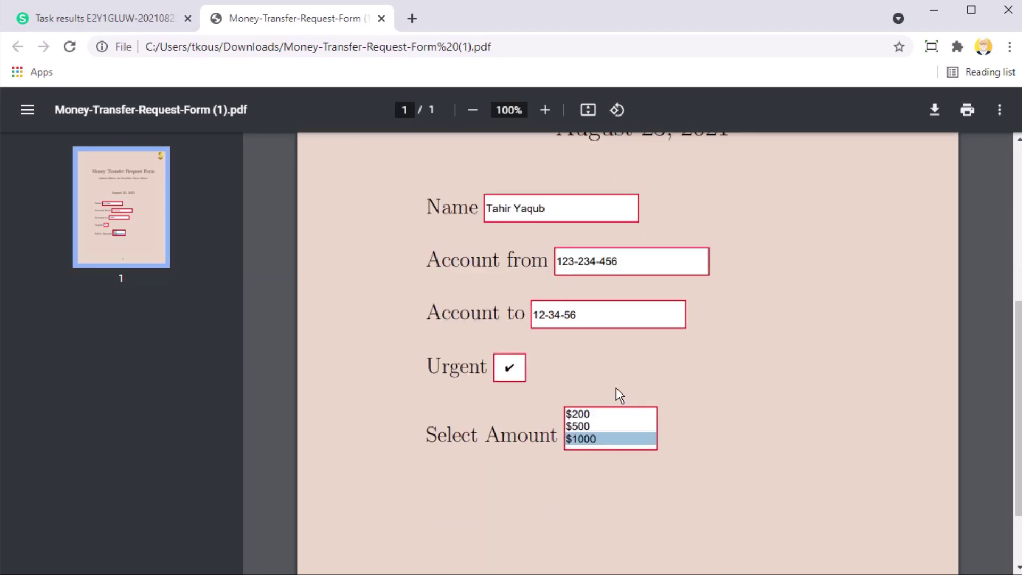
scroll(615, 388, up, 2)
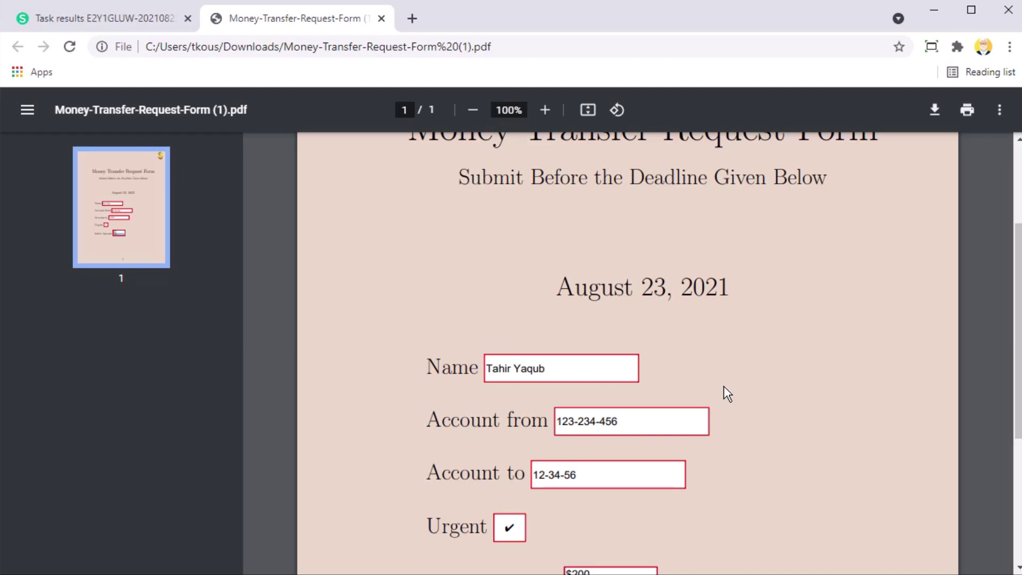
scroll(727, 394, down, 2)
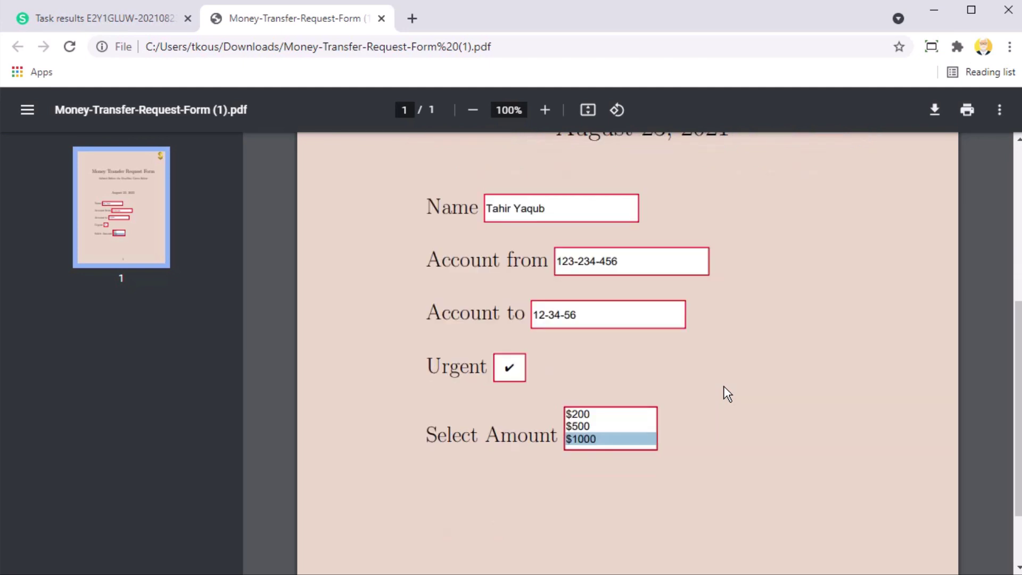
scroll(727, 393, down, 1)
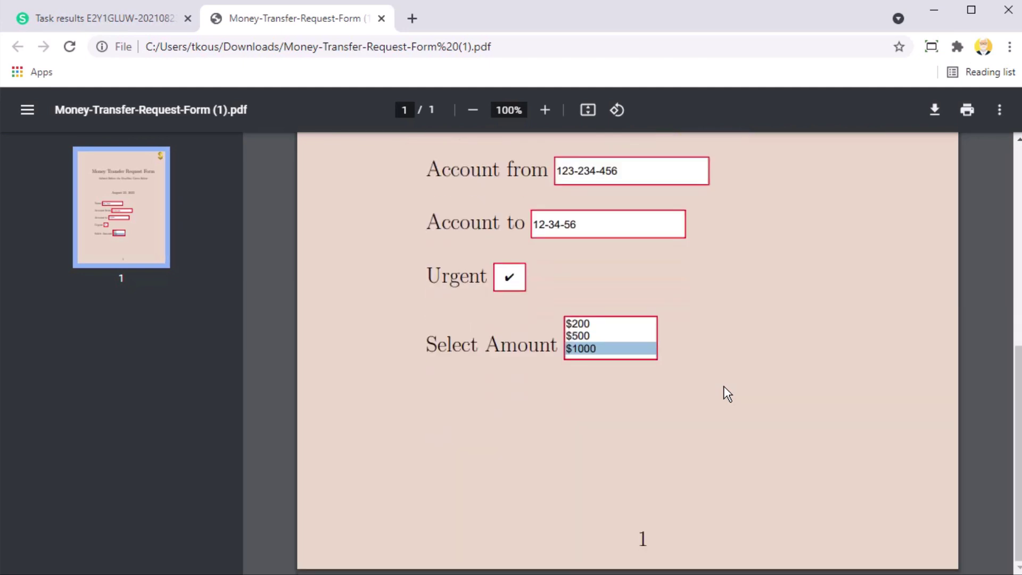
scroll(719, 398, up, 5)
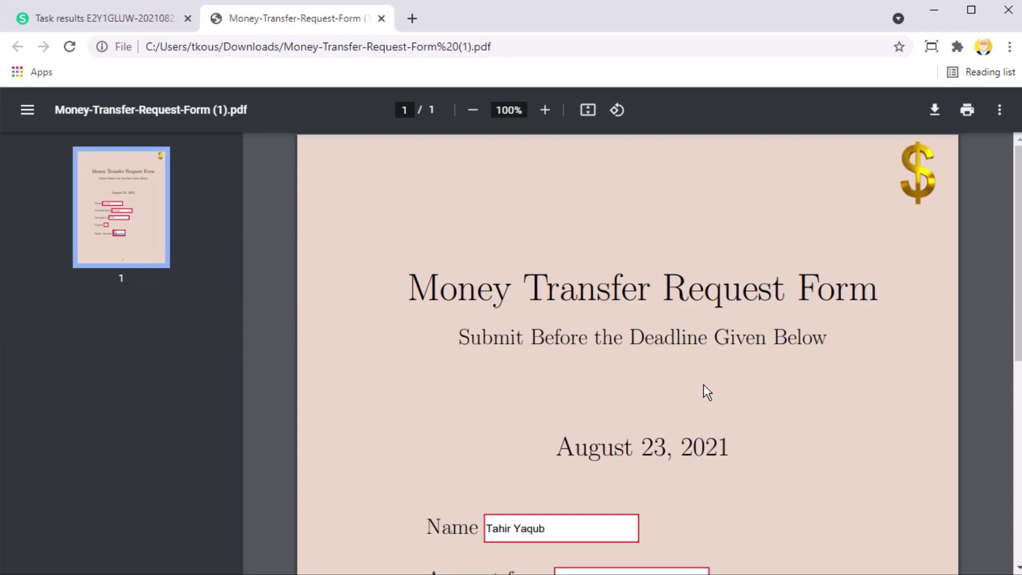